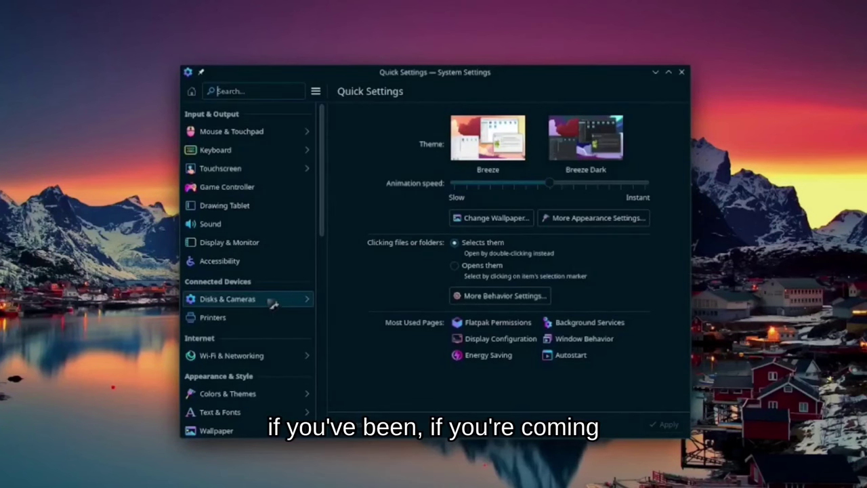
- Go to Window Management, then through Task Switcher to the Desktop Effects list
scroll(272, 305, down, 10)
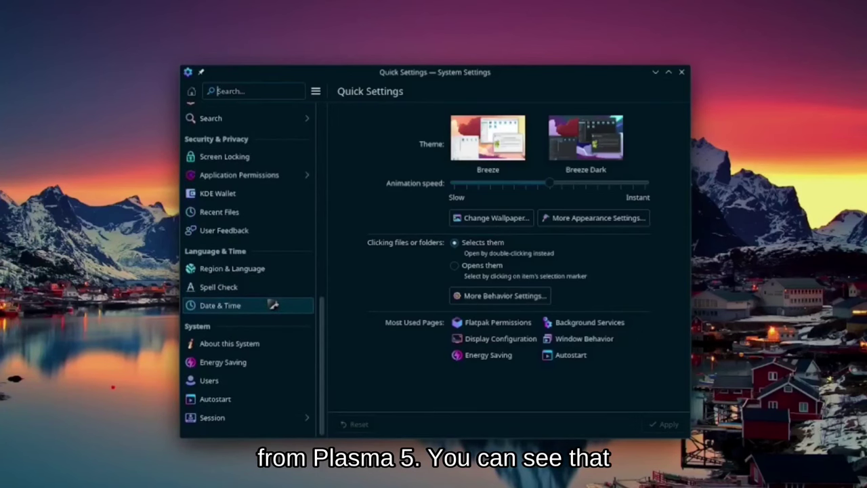
scroll(272, 305, up, 1)
scroll(272, 303, up, 1)
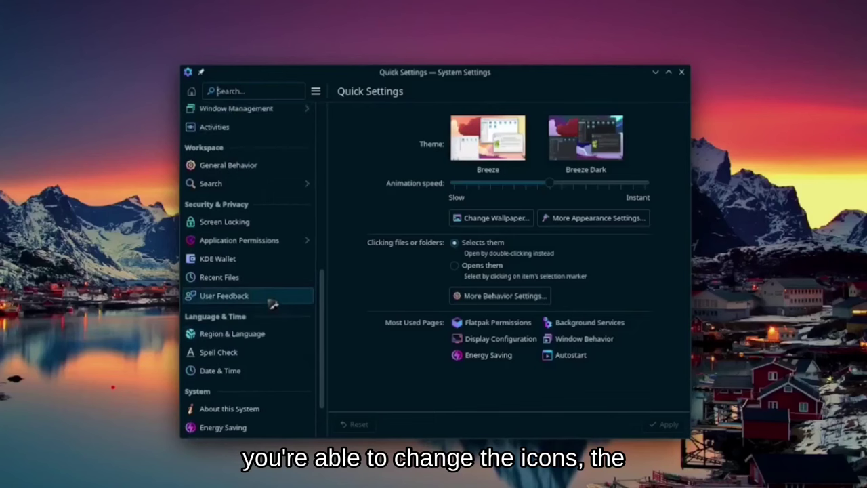
scroll(272, 305, up, 4)
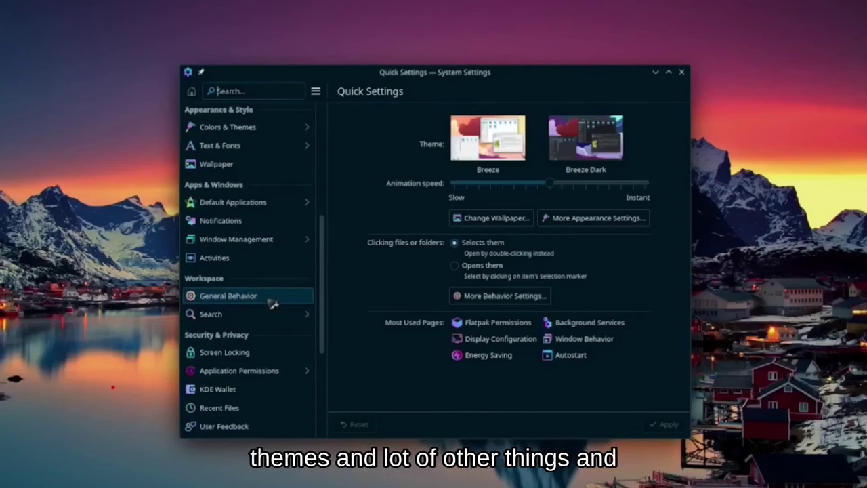
click(269, 244)
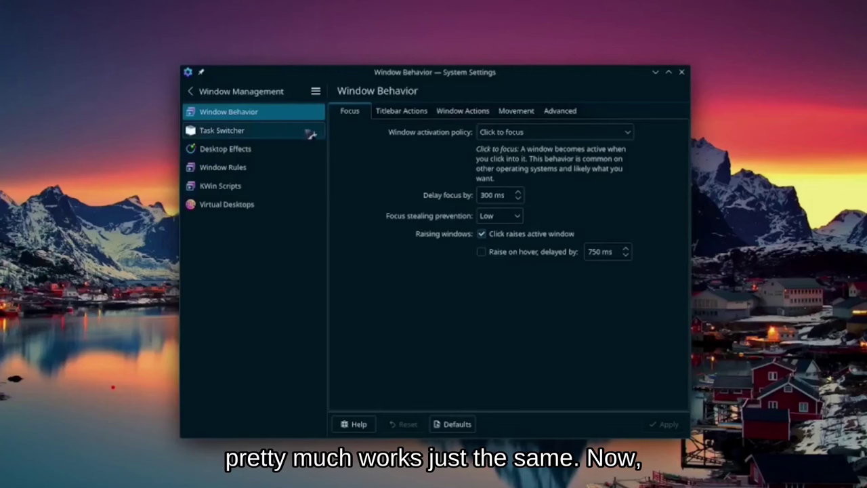
click(229, 133)
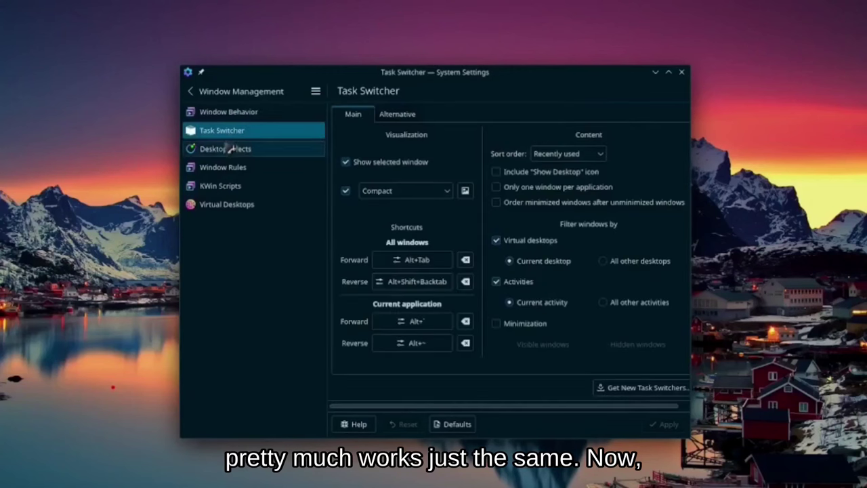
click(232, 149)
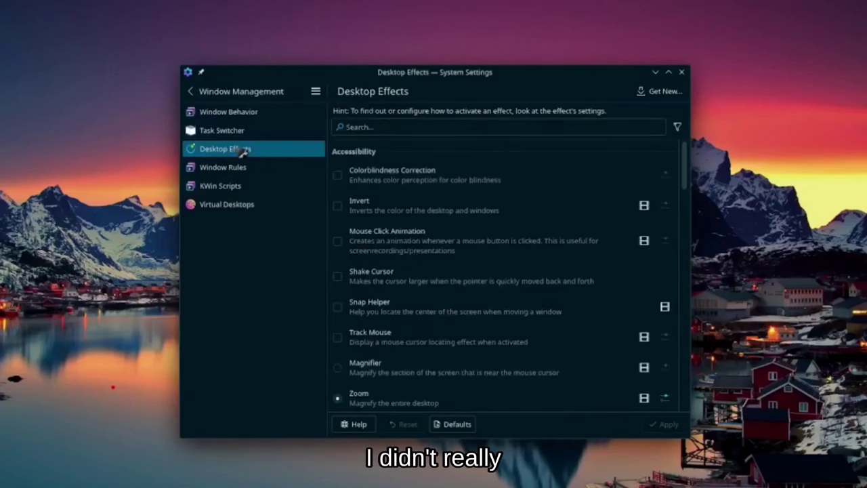
- Show Wobbly Windows' details, then toggle its advanced mode on and back off
scroll(410, 216, down, 10)
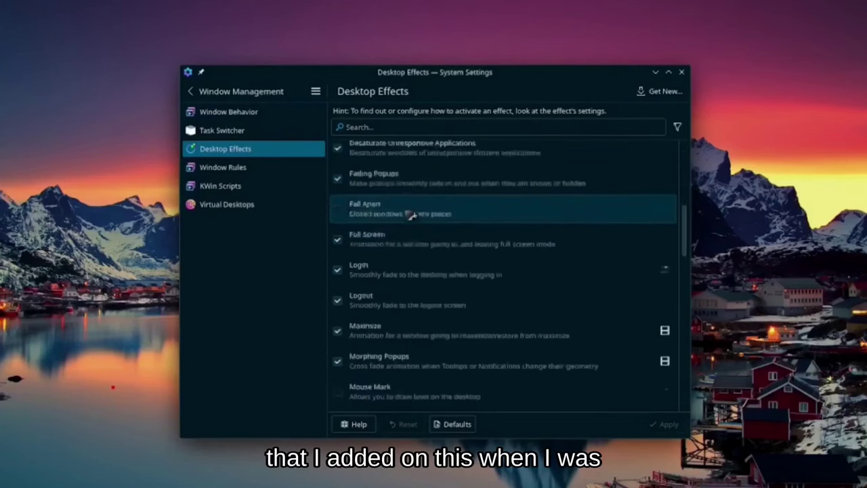
scroll(410, 216, down, 12)
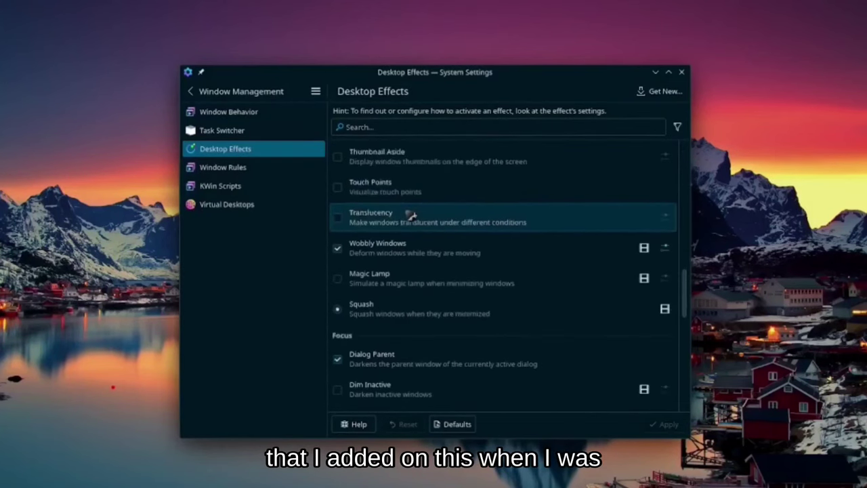
click(410, 252)
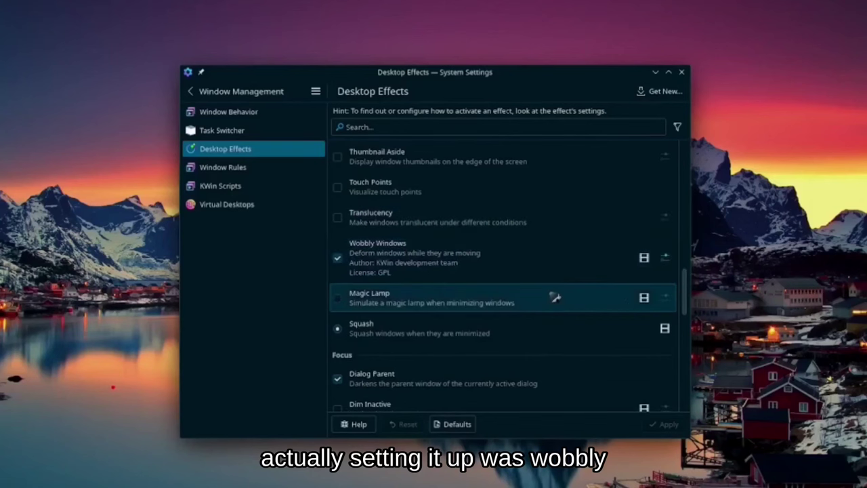
click(667, 259)
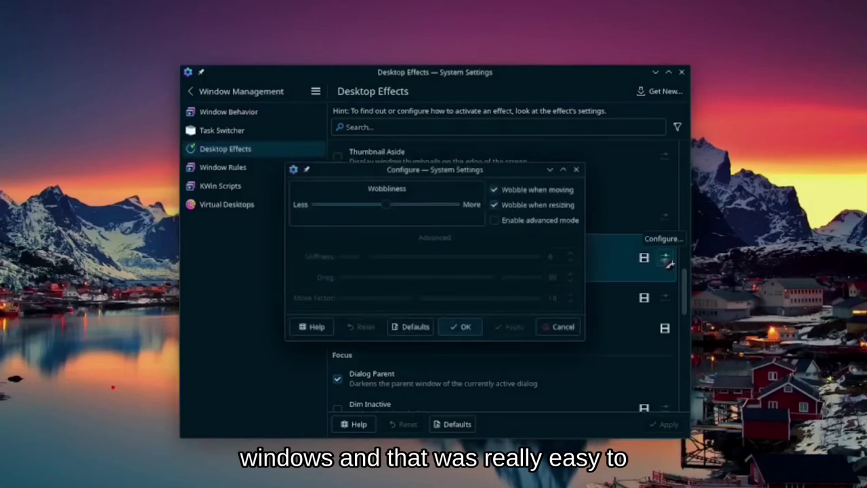
click(502, 228)
click(501, 228)
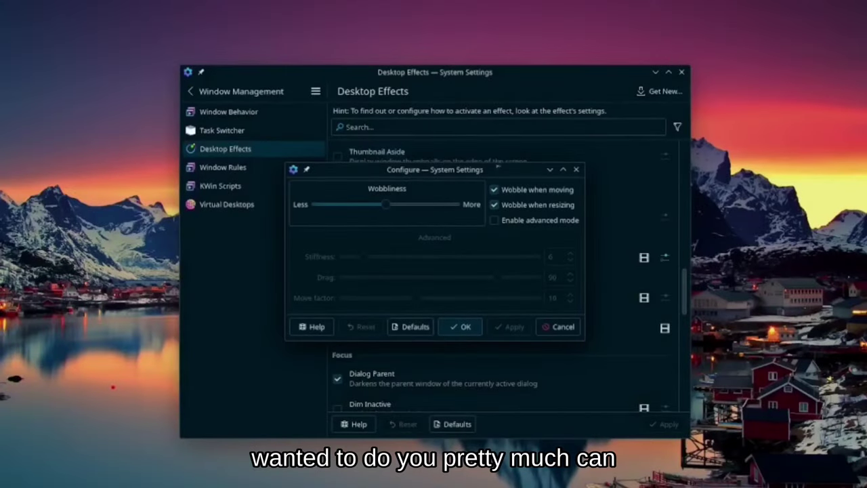
- Drag the Wobbly Windows settings window to demonstrate the wobble, close it, and open Wallpaper
drag(498, 167, 517, 184)
key(Escape)
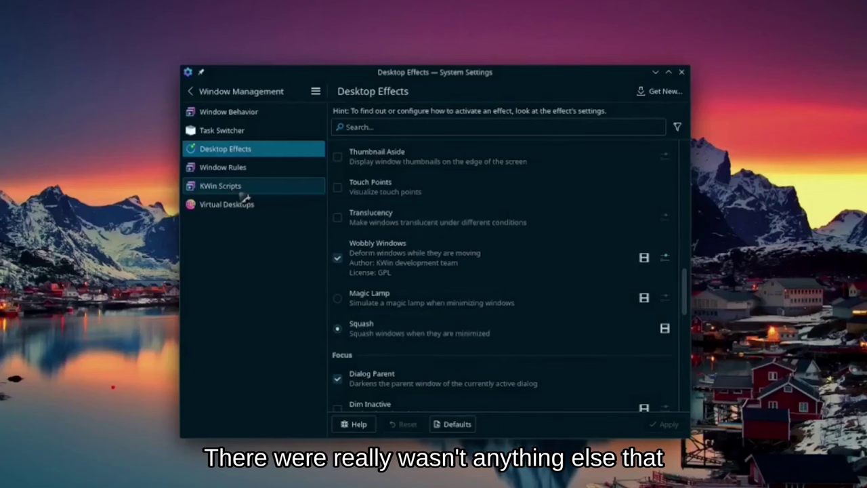
click(245, 90)
click(235, 232)
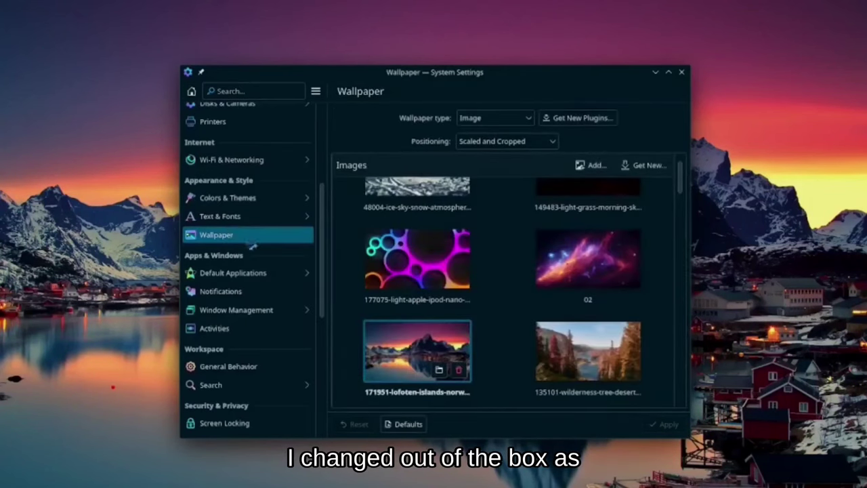
- Browse the downloadable wallpapers under Get New..., then close that window and scroll the sidebar
scroll(444, 381, up, 1)
scroll(442, 381, down, 5)
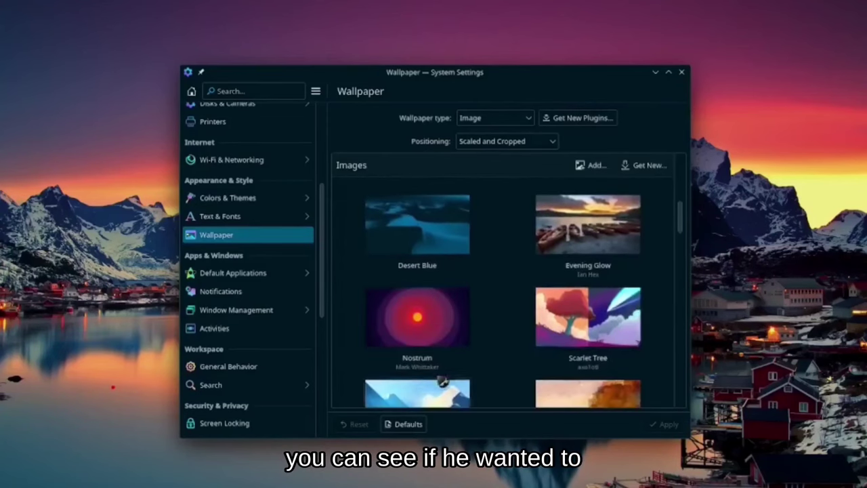
click(652, 169)
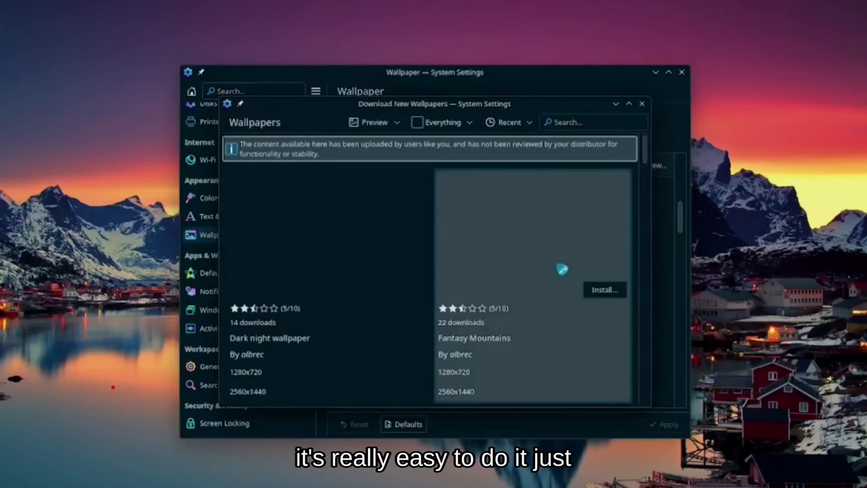
scroll(562, 269, down, 5)
scroll(561, 269, down, 8)
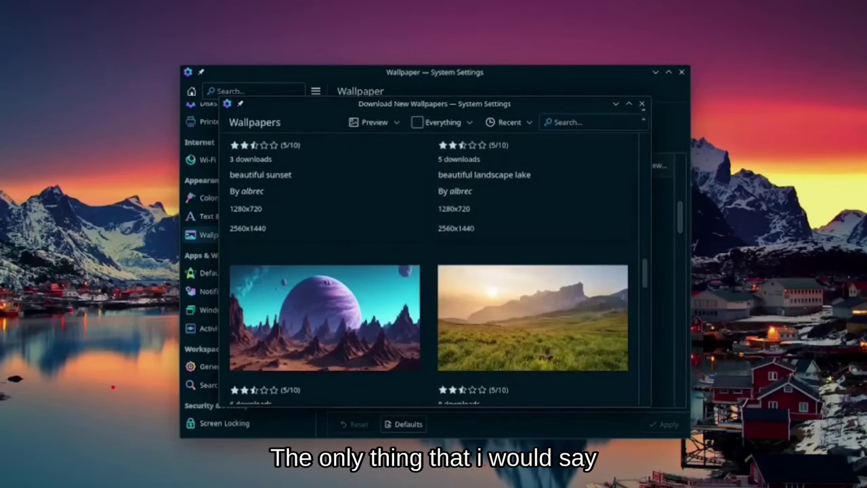
click(643, 105)
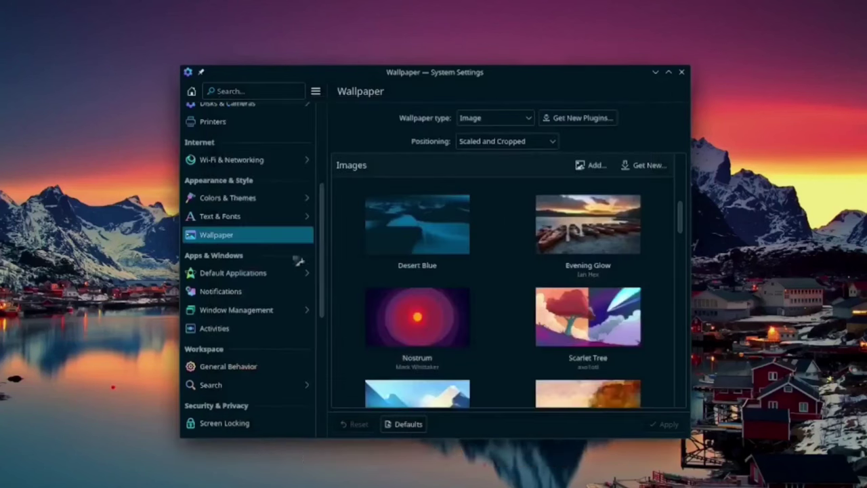
scroll(235, 265, down, 2)
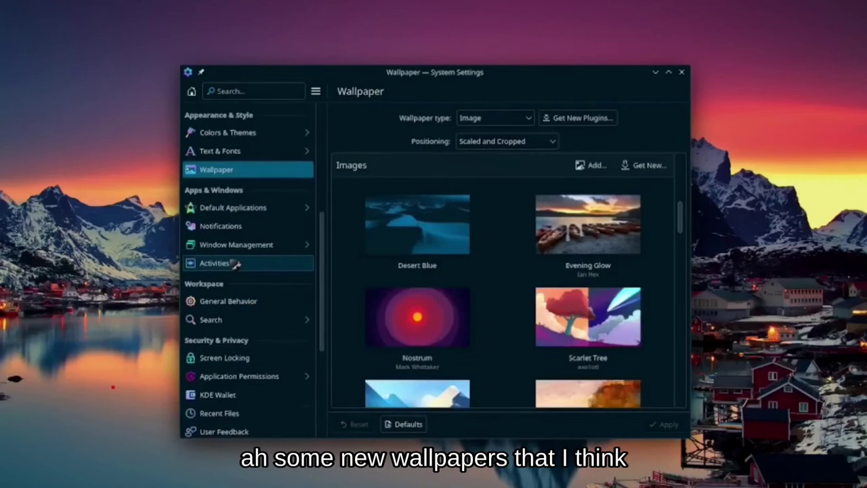
scroll(236, 264, down, 2)
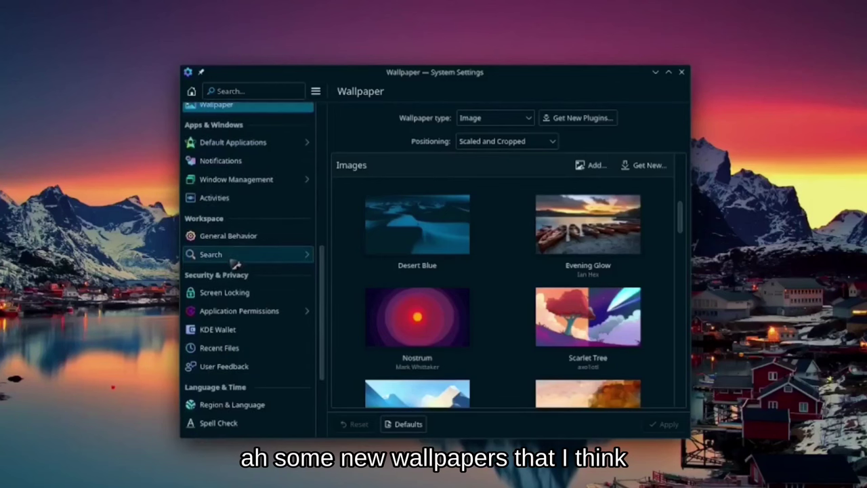
scroll(236, 265, down, 2)
scroll(235, 265, down, 2)
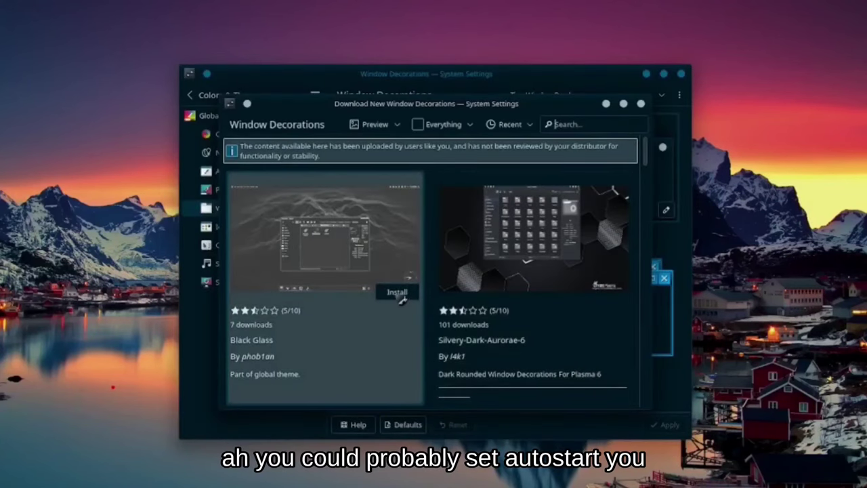
- Install the Amy-Dark-Aurorae-6 and Amy-Blur-Dark-Aurorae-6 decorations, then close the download dialog
click(397, 292)
scroll(491, 376, down, 6)
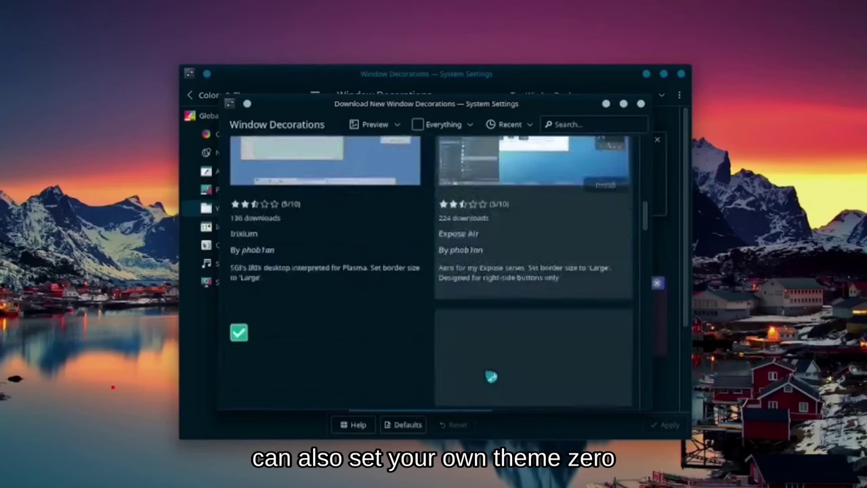
scroll(491, 377, down, 3)
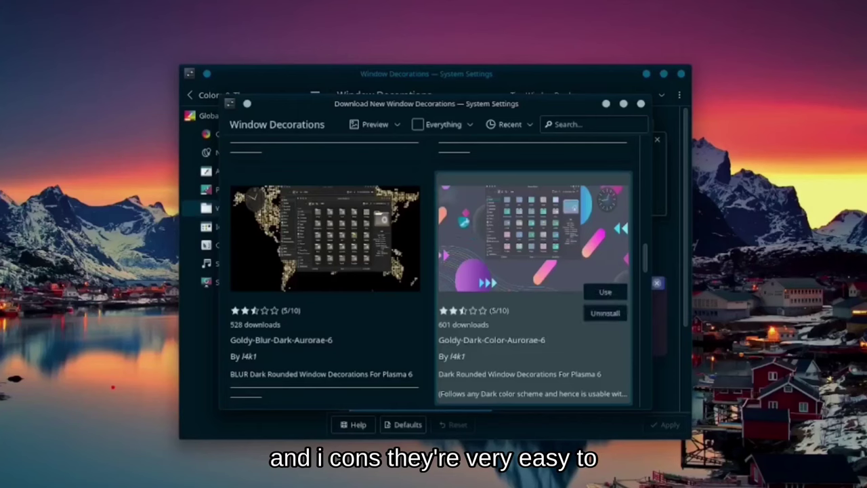
scroll(460, 217, down, 9)
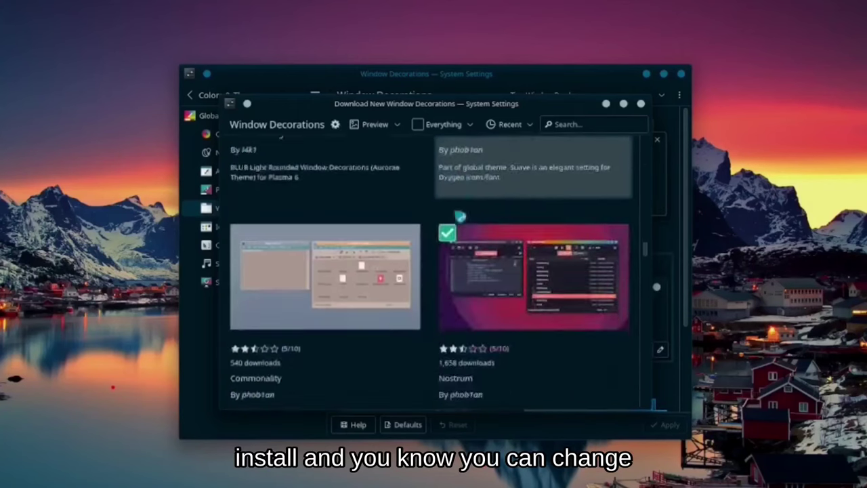
scroll(460, 217, down, 6)
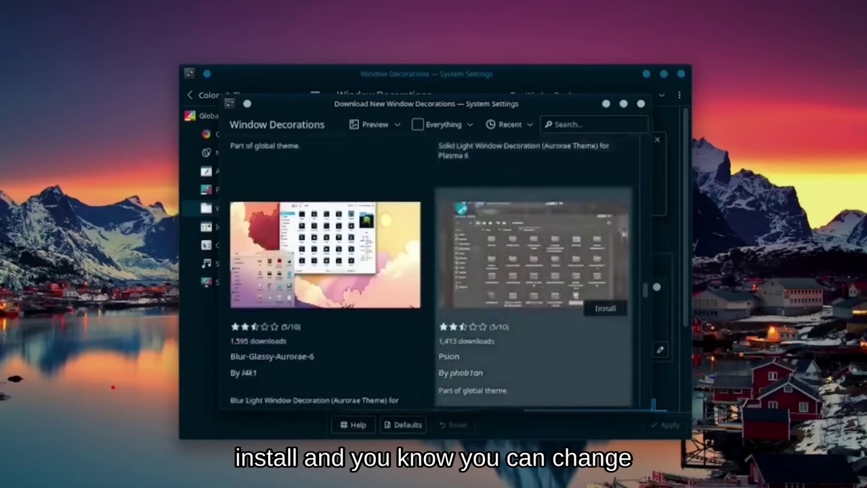
scroll(460, 207, down, 3)
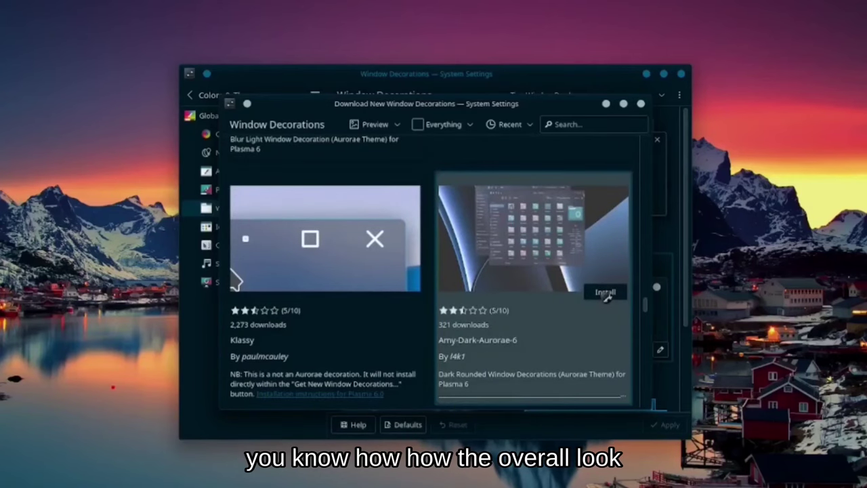
scroll(445, 269, down, 5)
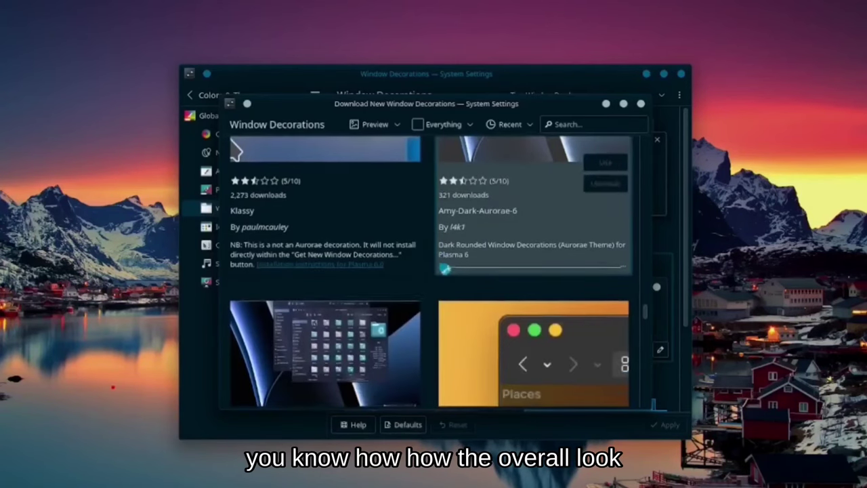
scroll(396, 279, up, 2)
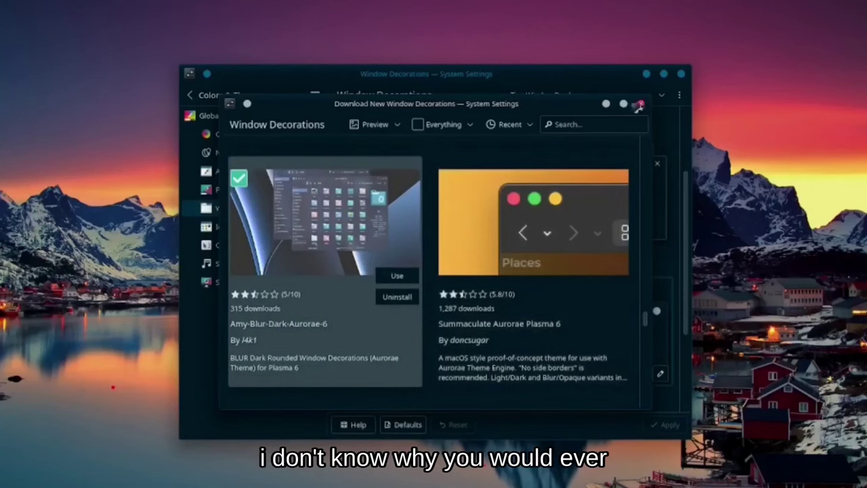
click(640, 105)
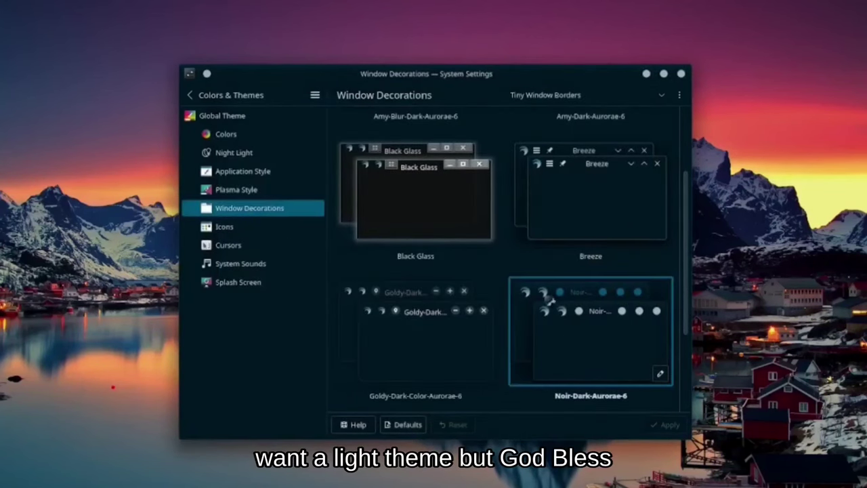
- Try Black Glass and Amy-Dark-Aurorae-6, then apply Goldy-Dark-Color-Aurorae-6 as the window decoration
click(410, 183)
click(667, 424)
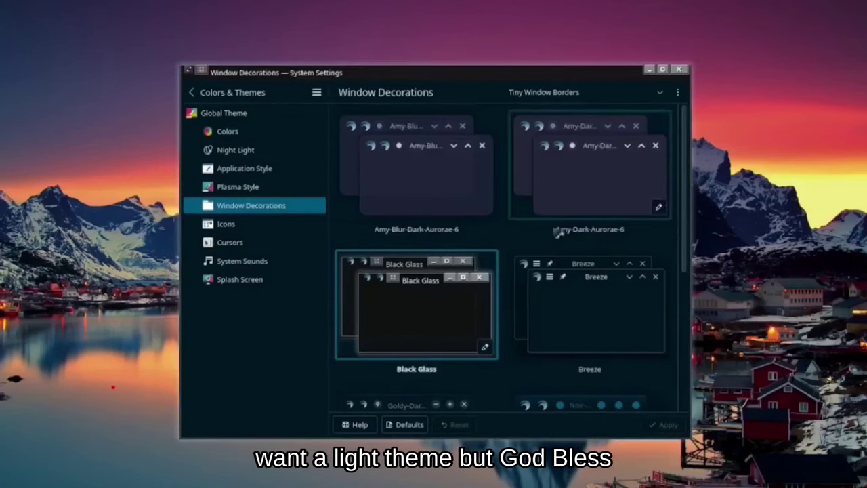
click(573, 182)
scroll(504, 326, down, 2)
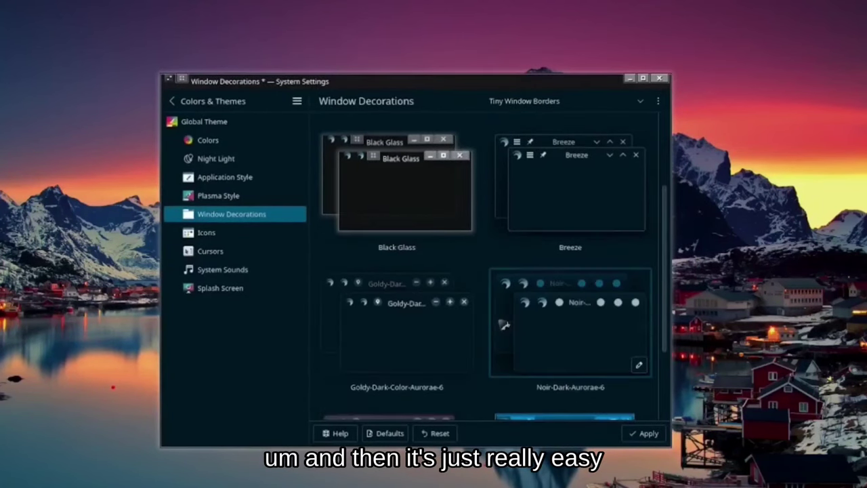
scroll(504, 326, down, 2)
click(448, 231)
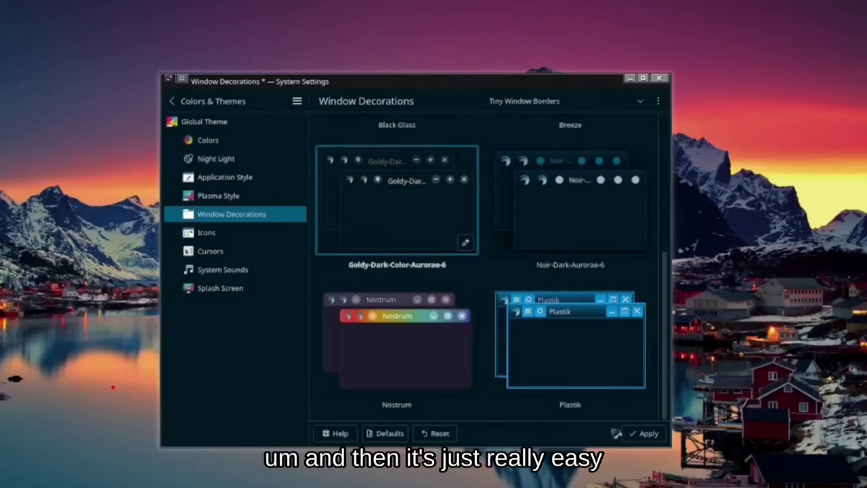
click(645, 434)
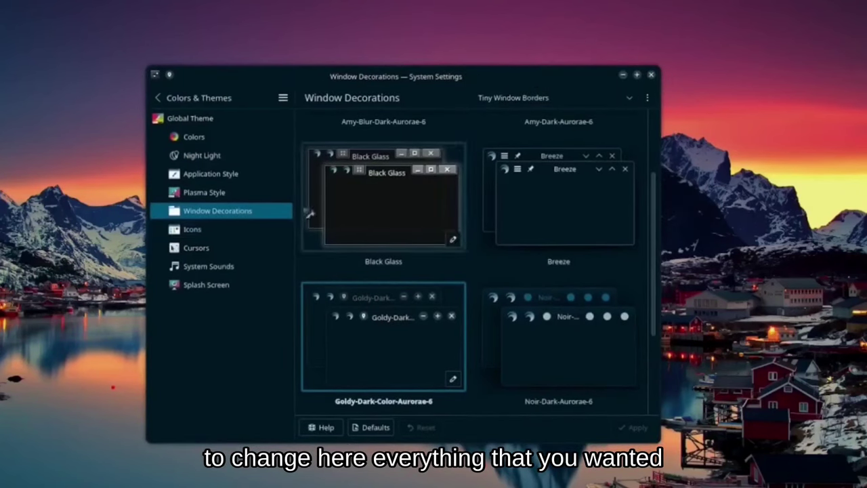
- Browse the Icons, Mouse & Touchpad and Keyboard pages, then move the window further left
click(212, 231)
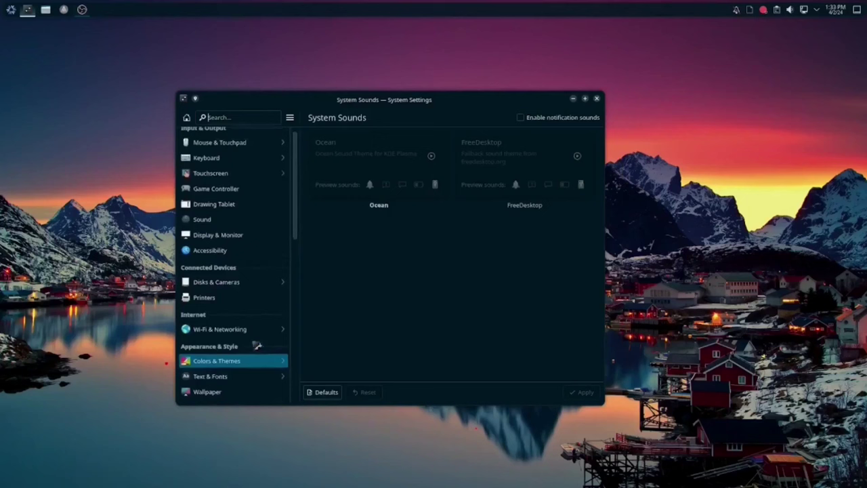
scroll(258, 345, up, 1)
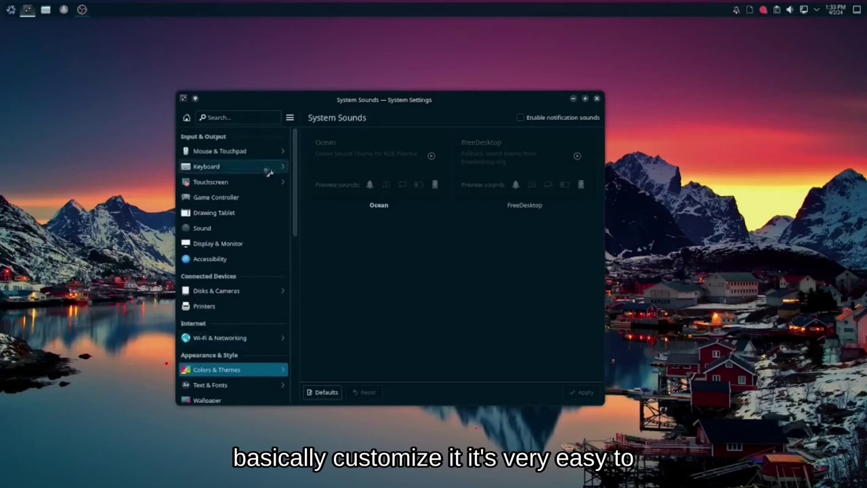
click(253, 150)
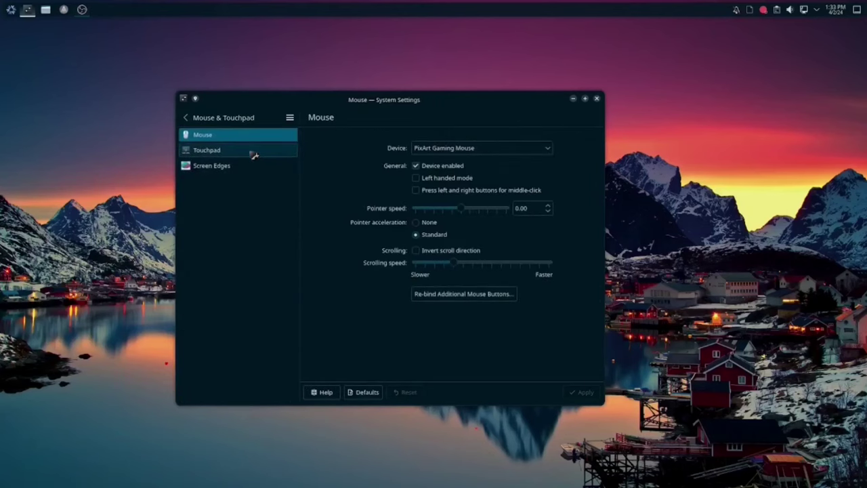
click(187, 117)
click(210, 167)
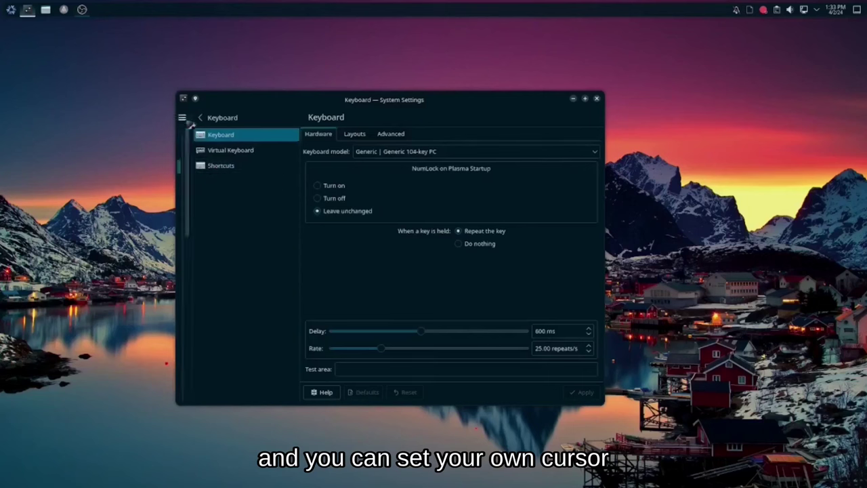
click(185, 117)
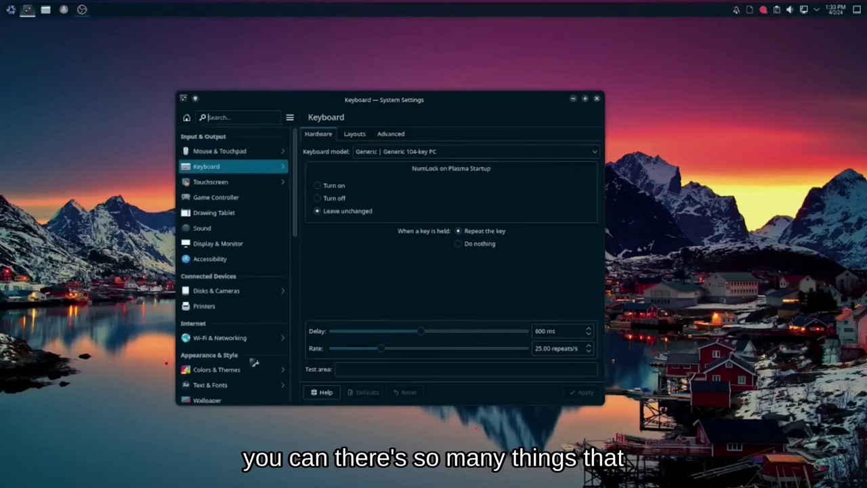
scroll(252, 362, down, 10)
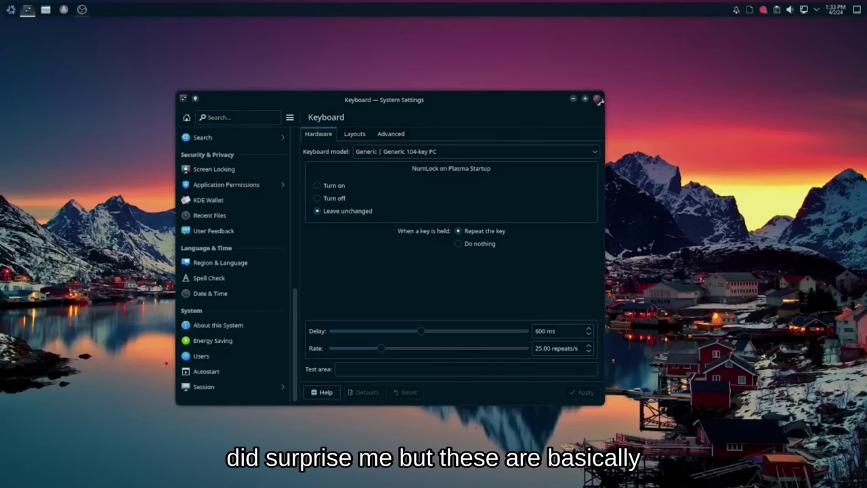
drag(517, 96, 449, 80)
- Maximize and restore the settings window twice, then minimize it to reveal the bare desktop
click(517, 81)
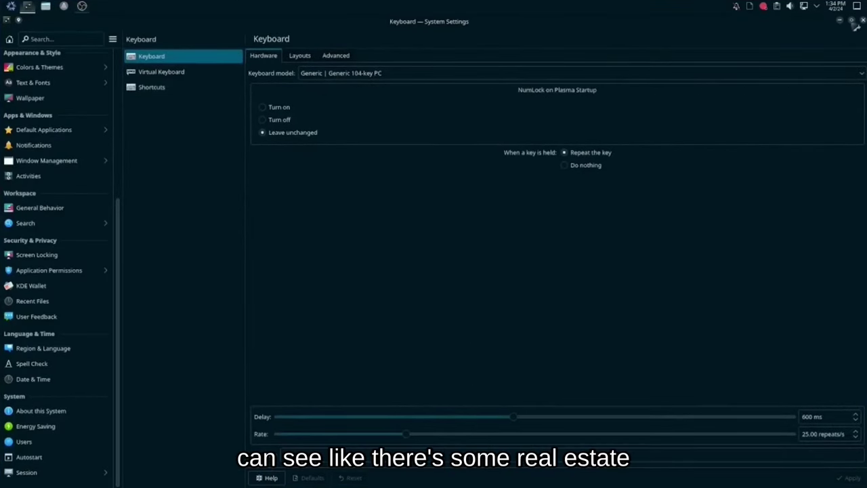
click(852, 21)
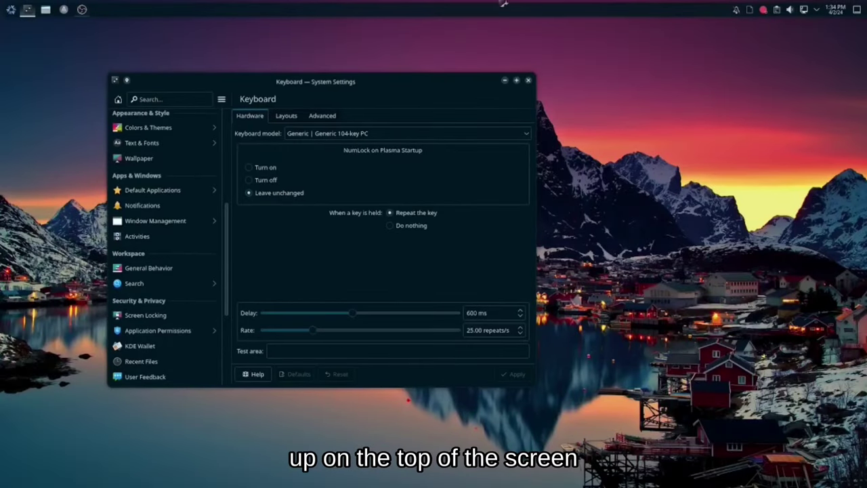
click(527, 81)
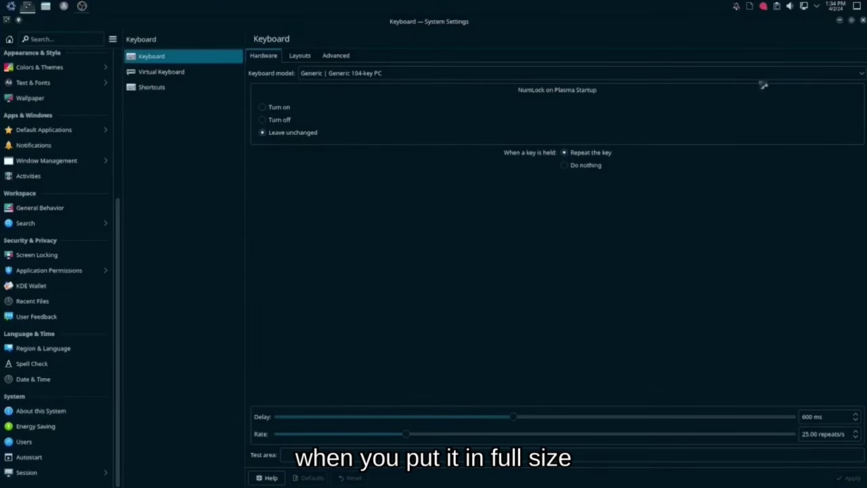
click(855, 21)
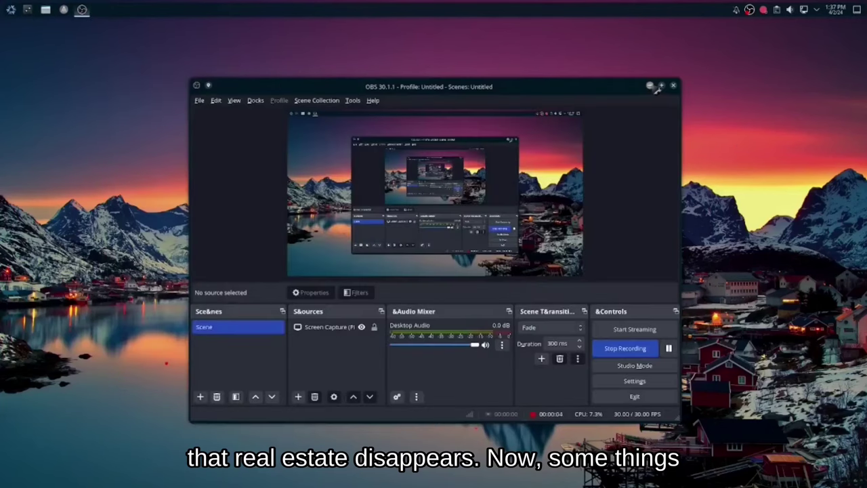
click(651, 86)
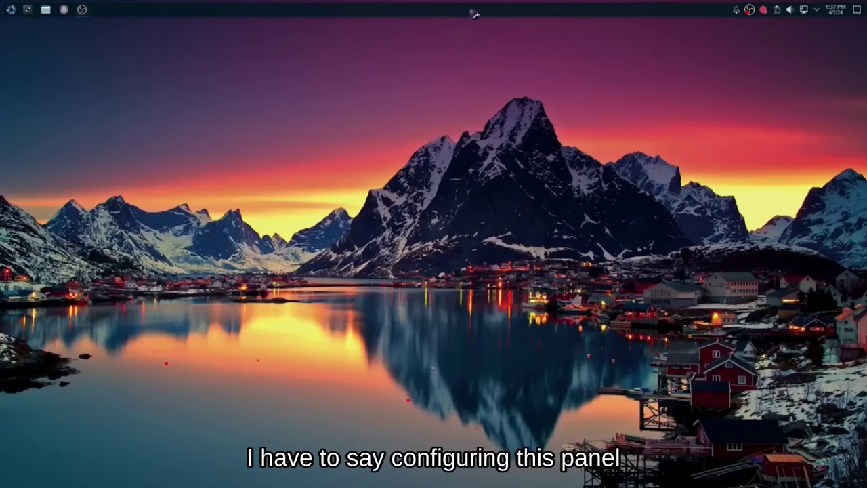
right_click(473, 13)
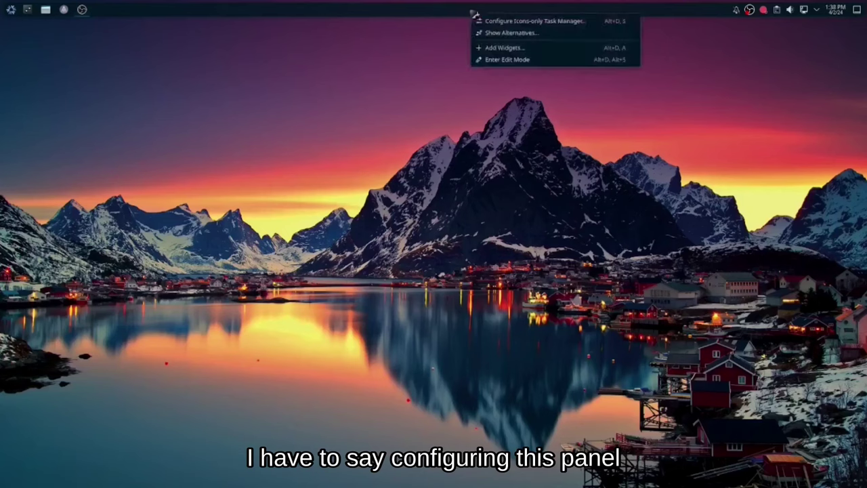
- Enter panel edit mode, keep Center alignment, and bring up the panel Width options
click(507, 60)
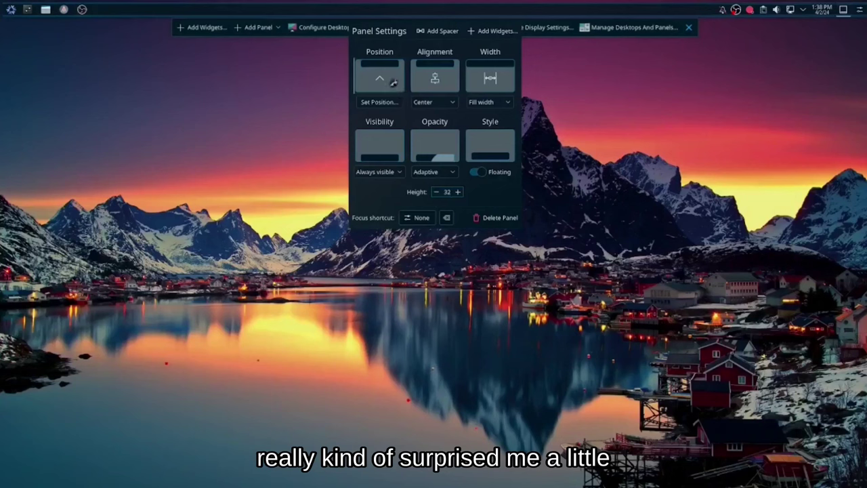
click(445, 103)
click(445, 103)
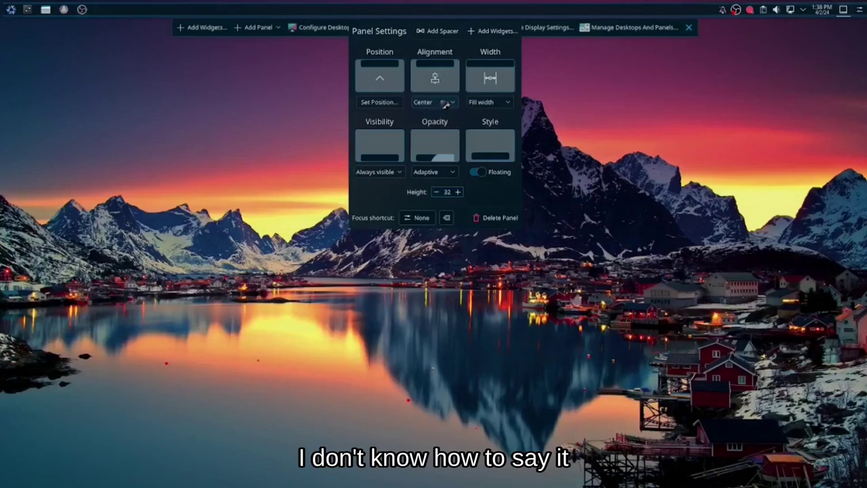
click(482, 103)
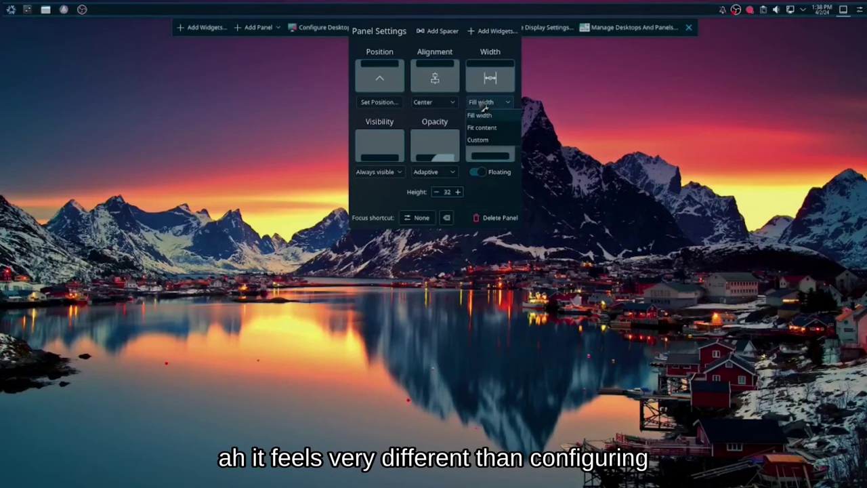
click(485, 105)
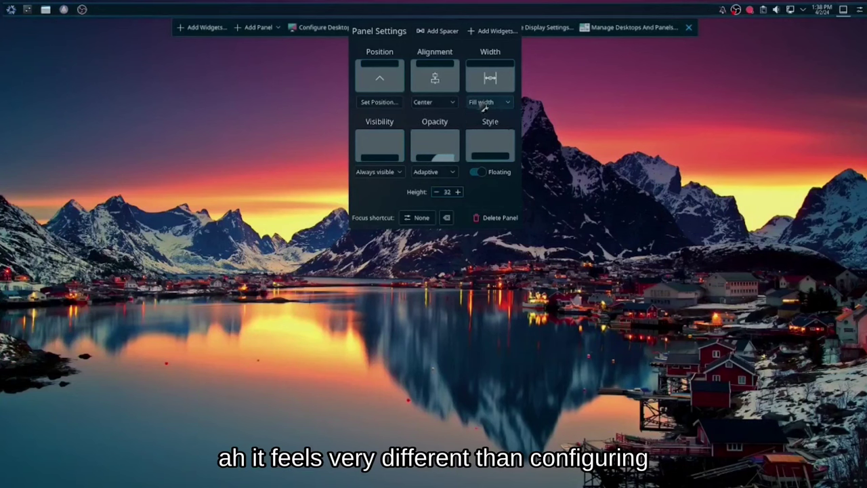
click(484, 105)
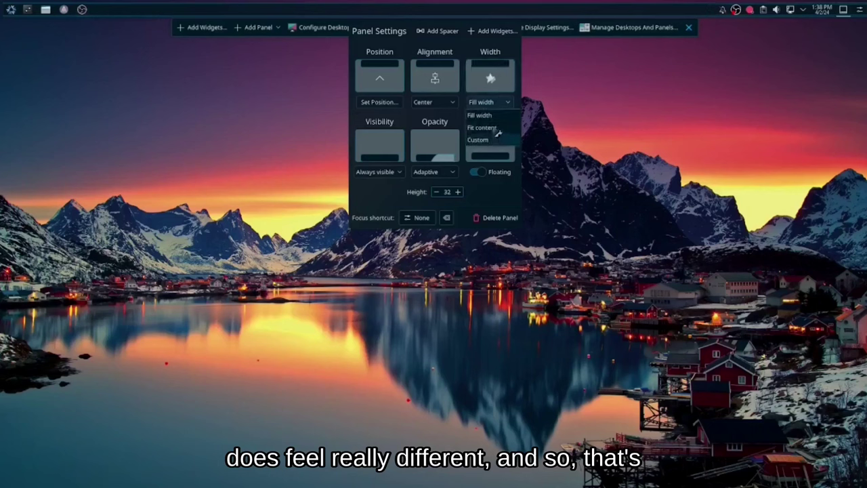
- Set panel width to Custom, drag its minimum width narrower, and set visibility to Dodge windows
click(495, 140)
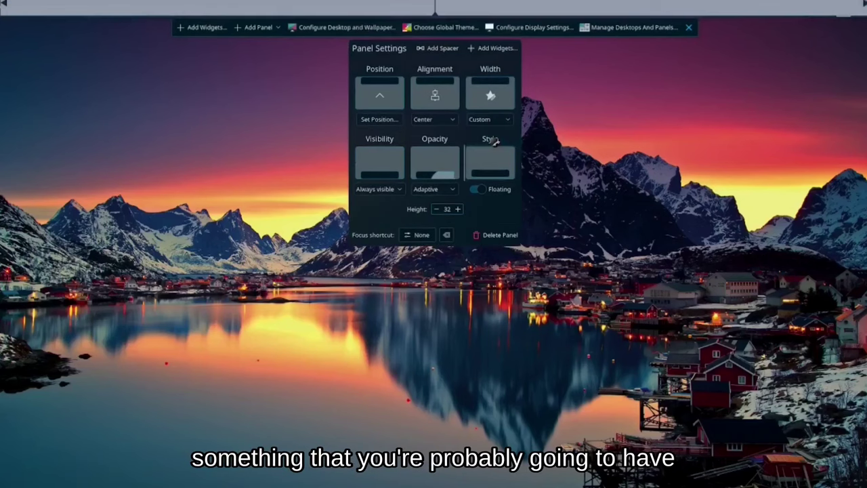
mouse_move(1, 1)
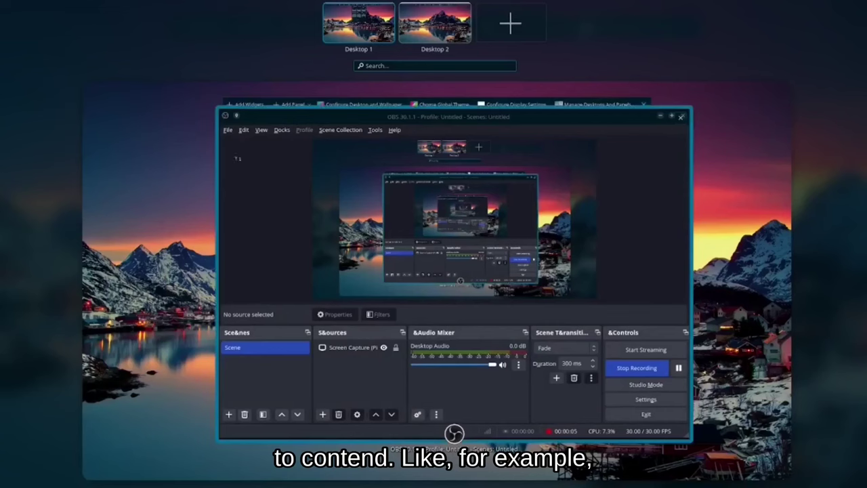
click(176, 154)
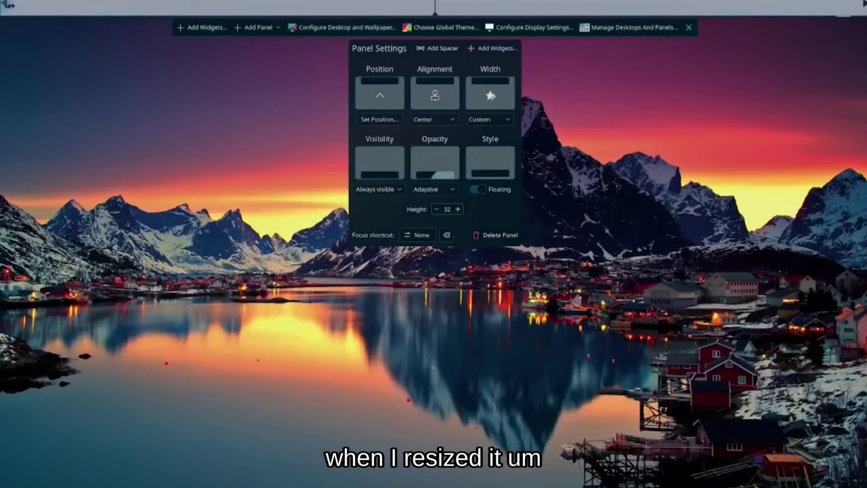
mouse_move(10, 7)
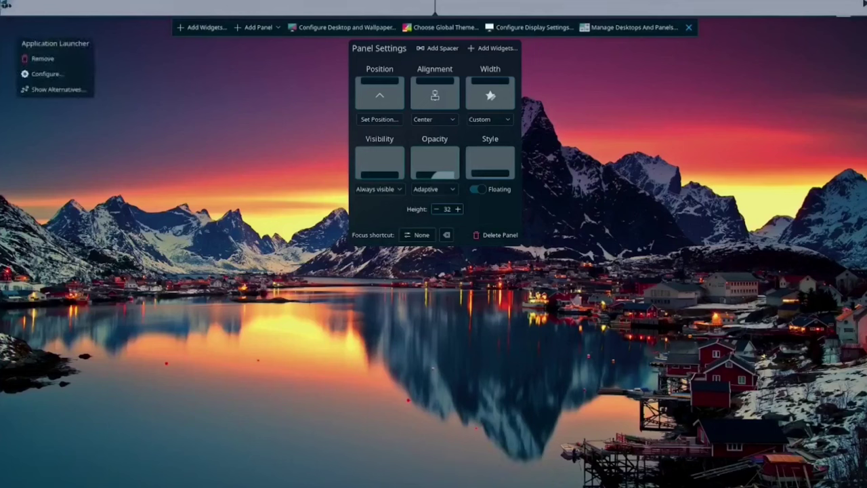
drag(70, 20, 161, 31)
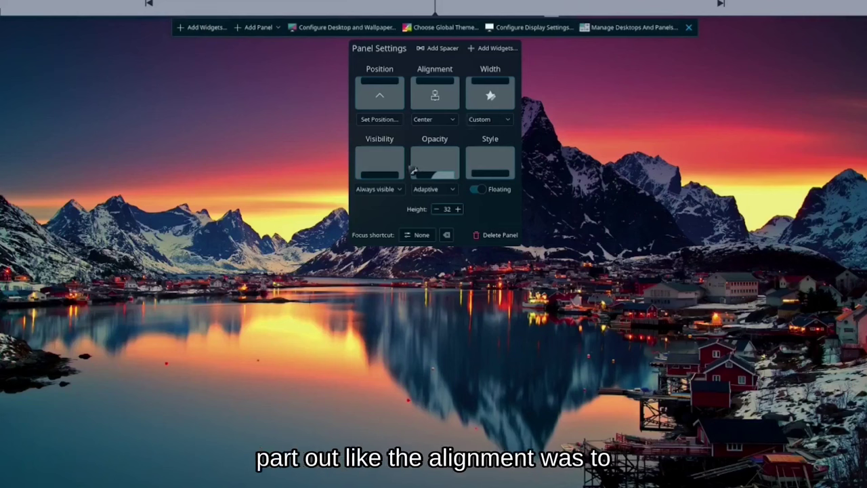
click(388, 164)
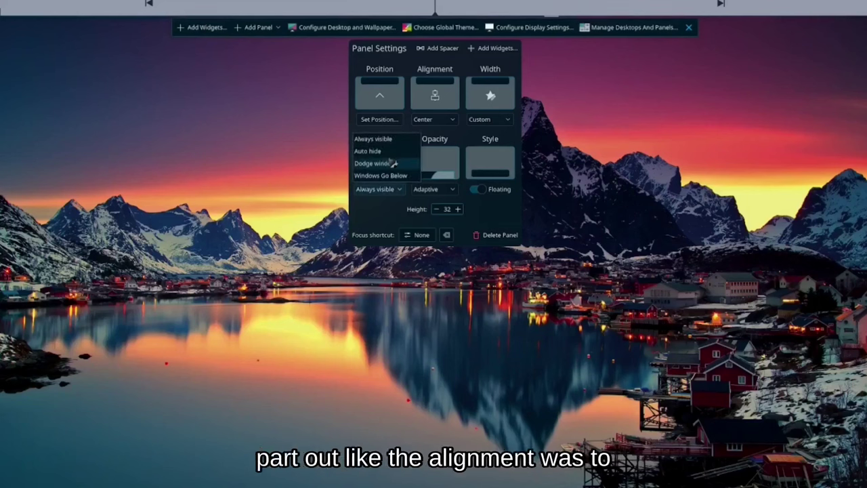
click(400, 165)
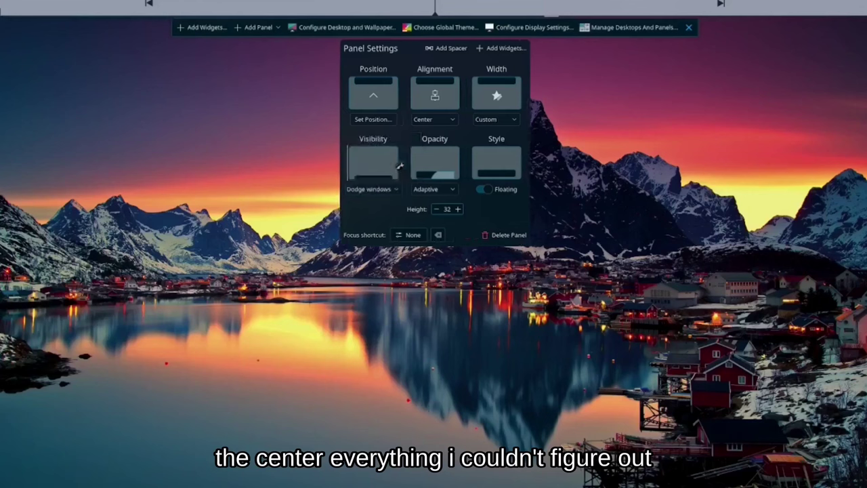
- Exit panel editing, dismiss the Peek at Desktop menu, and shrink the terminal's text slightly
click(689, 28)
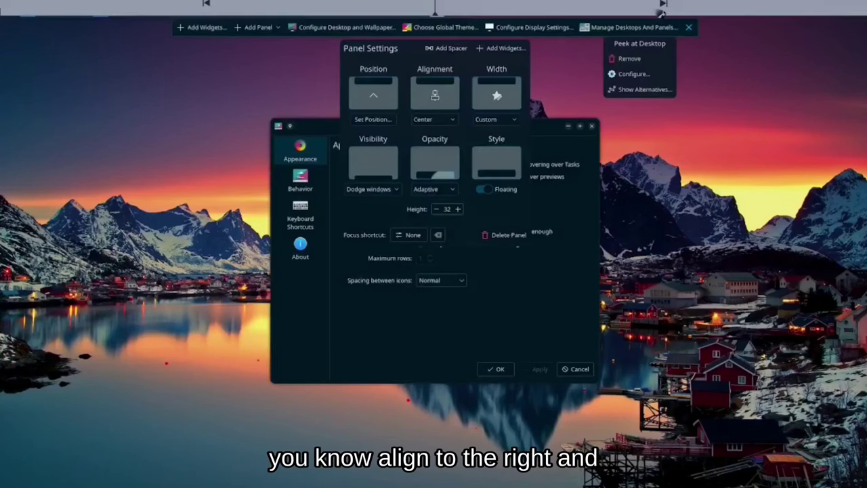
click(663, 14)
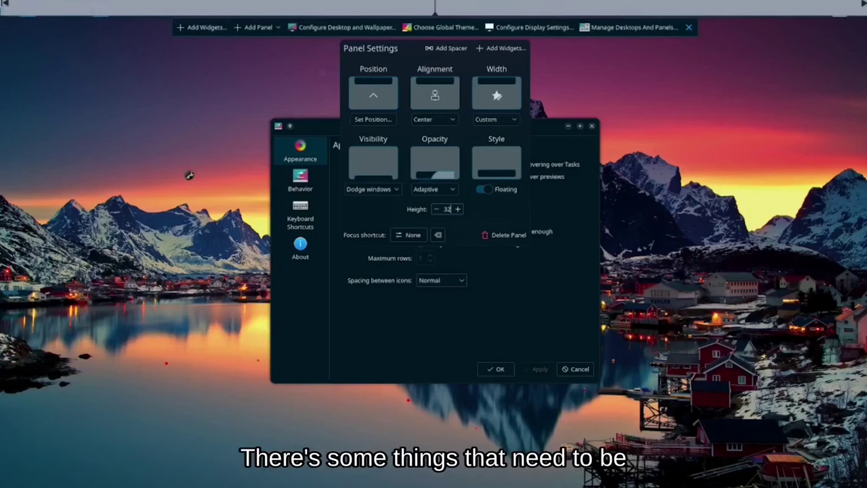
click(691, 29)
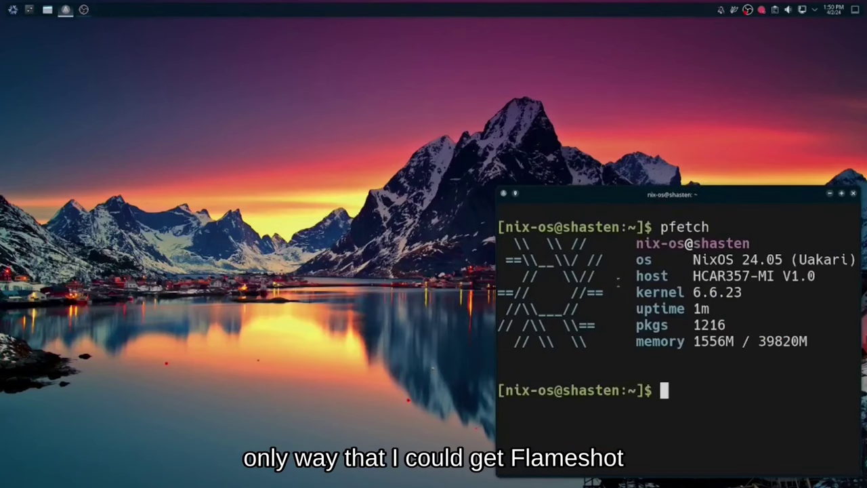
key(ctrl+minus)
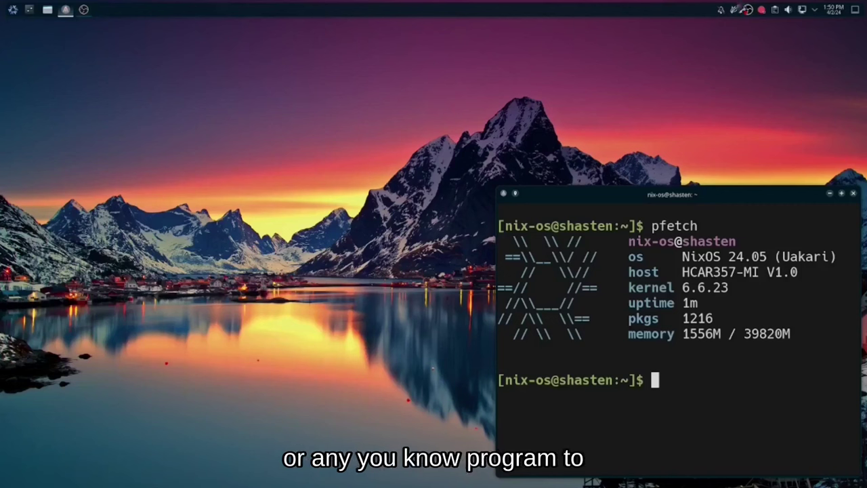
- Capture the whole screen with Flameshot and save it, proposing 2024-04-02_13-50.png
click(745, 10)
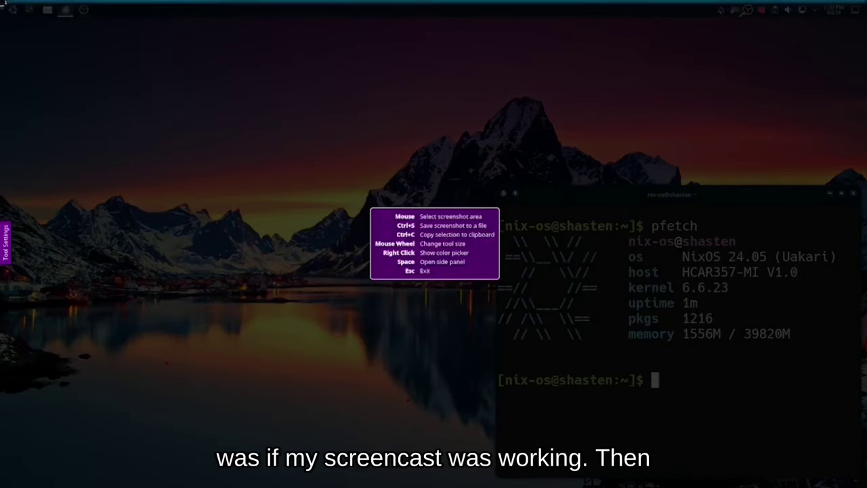
mouse_move(2, 3)
mouse_down()
mouse_move(194, 220)
mouse_move(510, 422)
mouse_move(682, 486)
mouse_move(866, 486)
mouse_up()
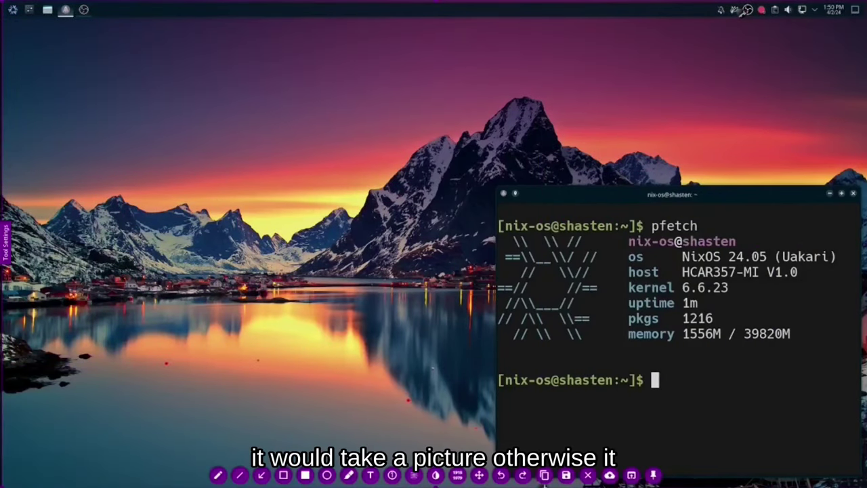
click(566, 475)
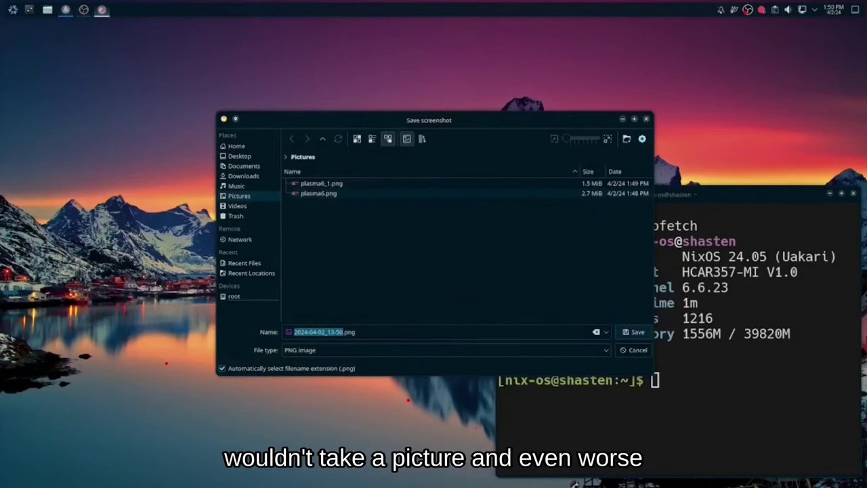
- Rename the screenshot to 'plasma6' and save it as a PNG in Pictures
text(plas)
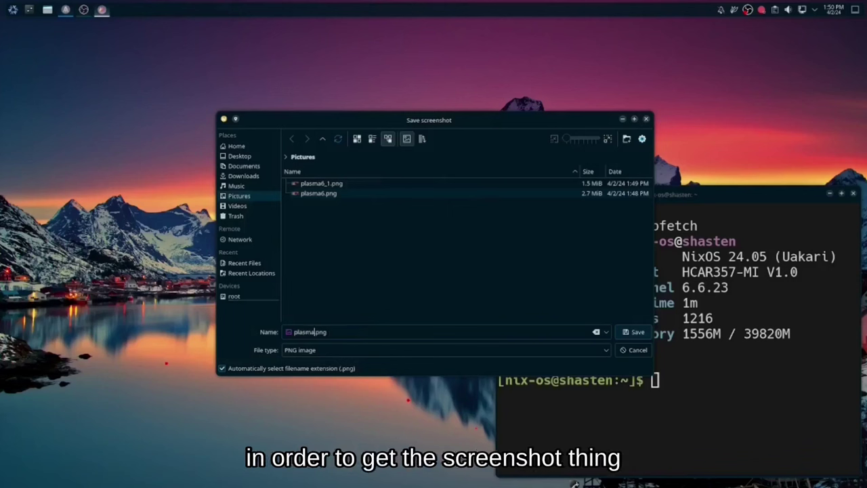
text(ma6_2)
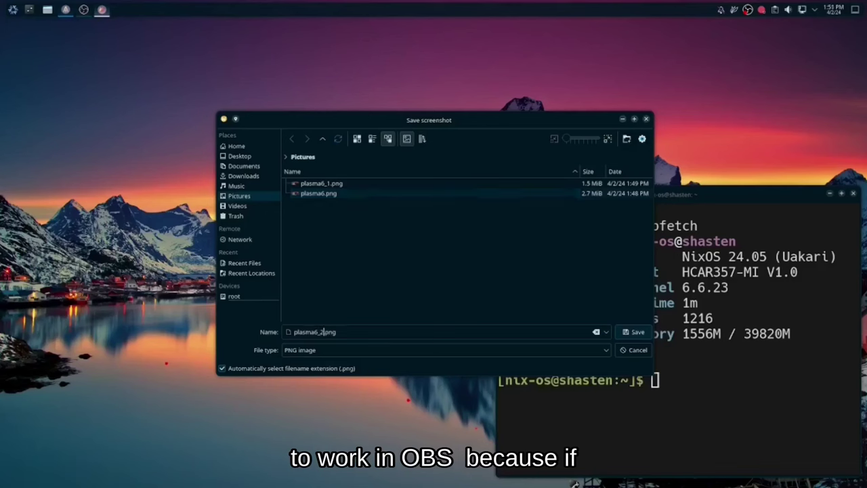
key(Return)
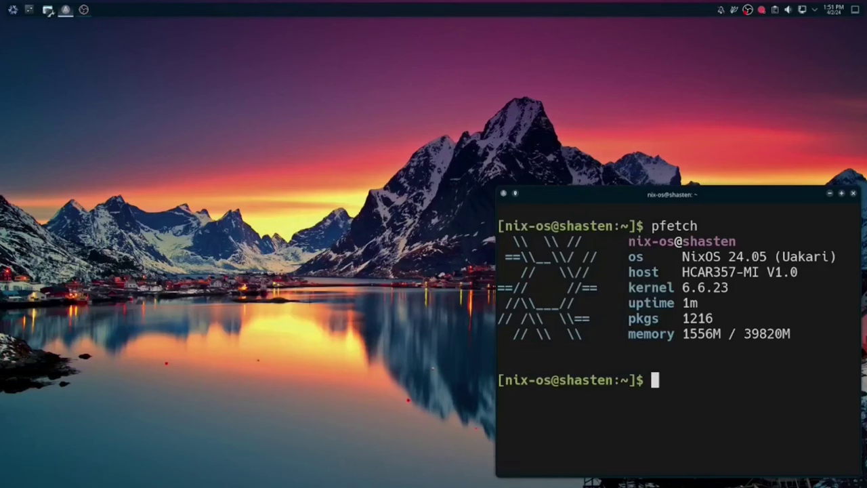
click(48, 10)
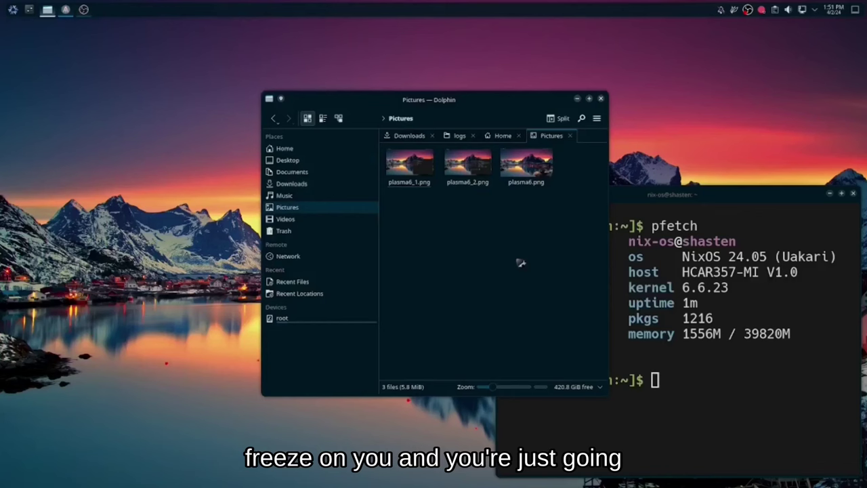
click(477, 178)
double_click(477, 178)
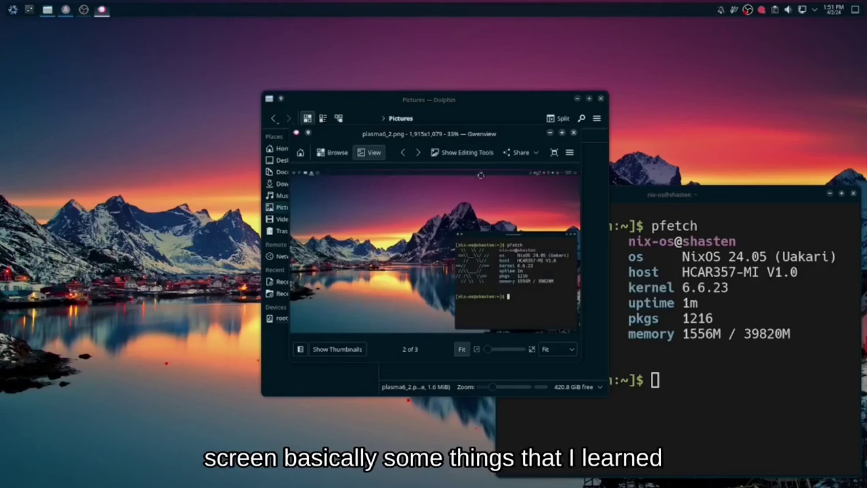
click(574, 133)
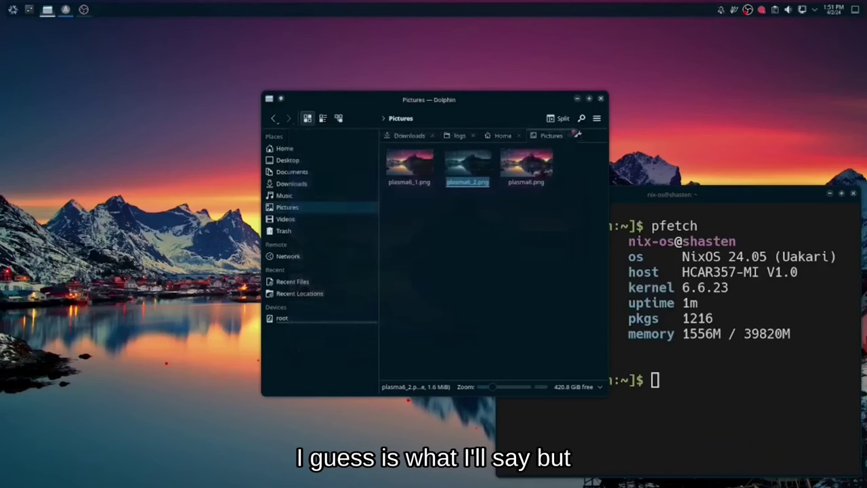
click(601, 98)
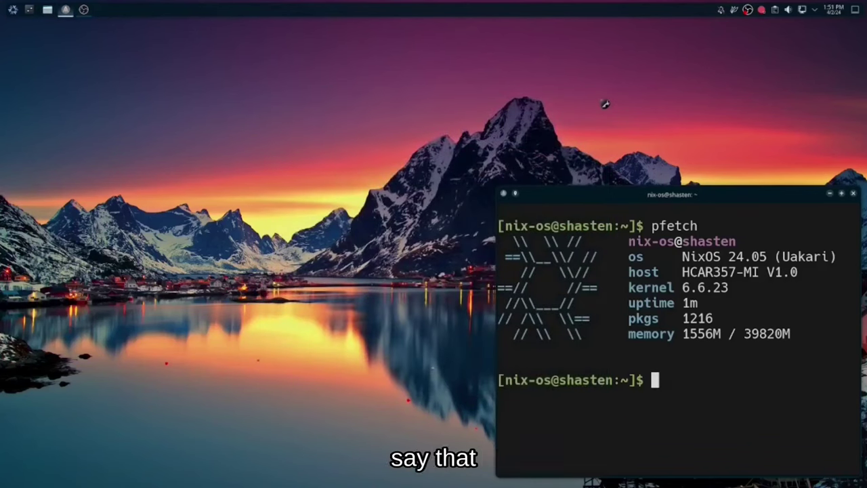